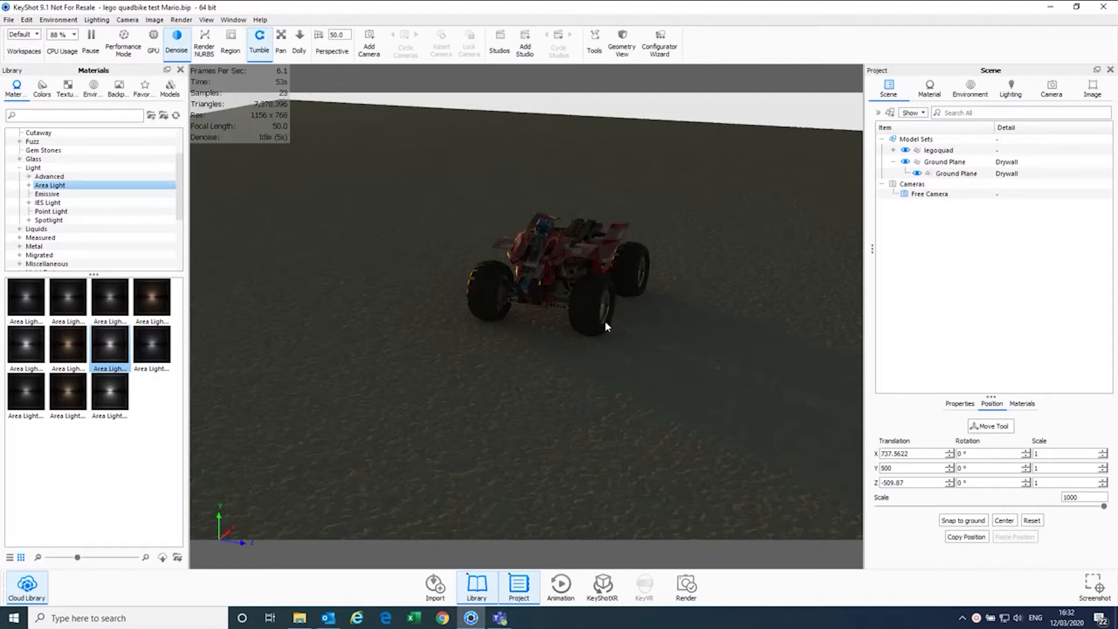
Step: Examine the ground plane's Drywall material graph and the environment settings
{"action": "double_click", "coordinate": [806, 265]}
{"action": "left_click", "coordinate": [913, 134]}
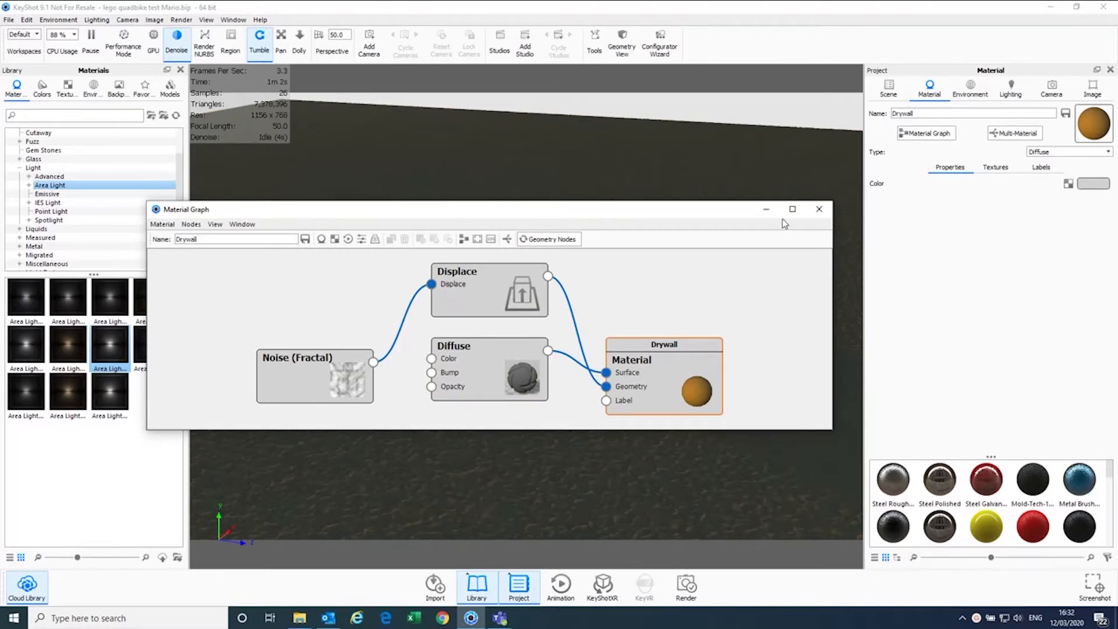
{"action": "left_click", "coordinate": [818, 211]}
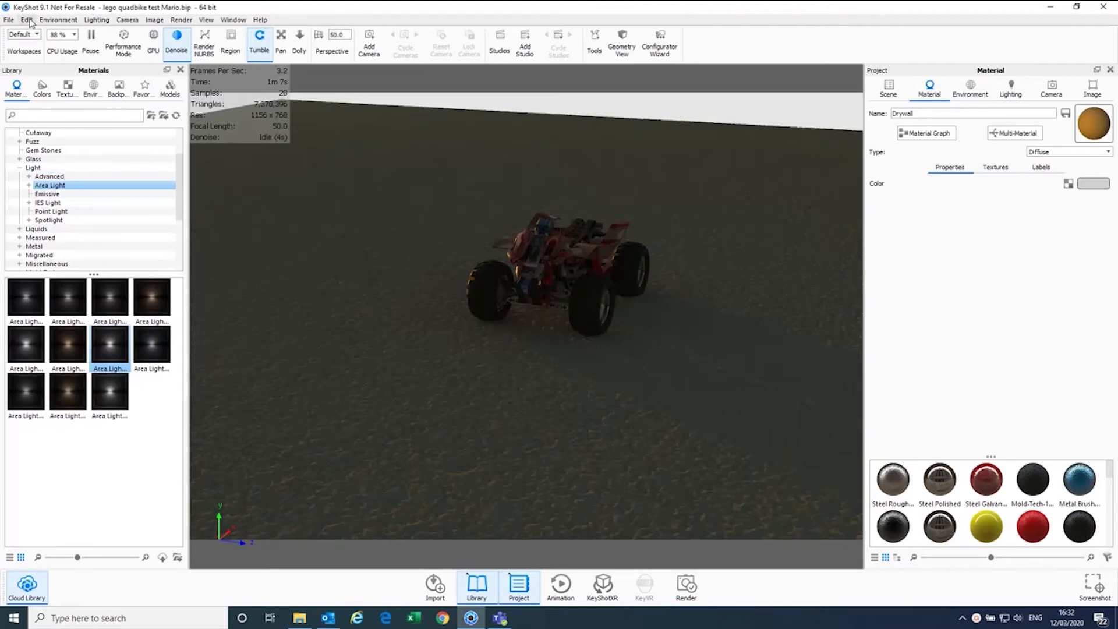
{"action": "left_click", "coordinate": [970, 89]}
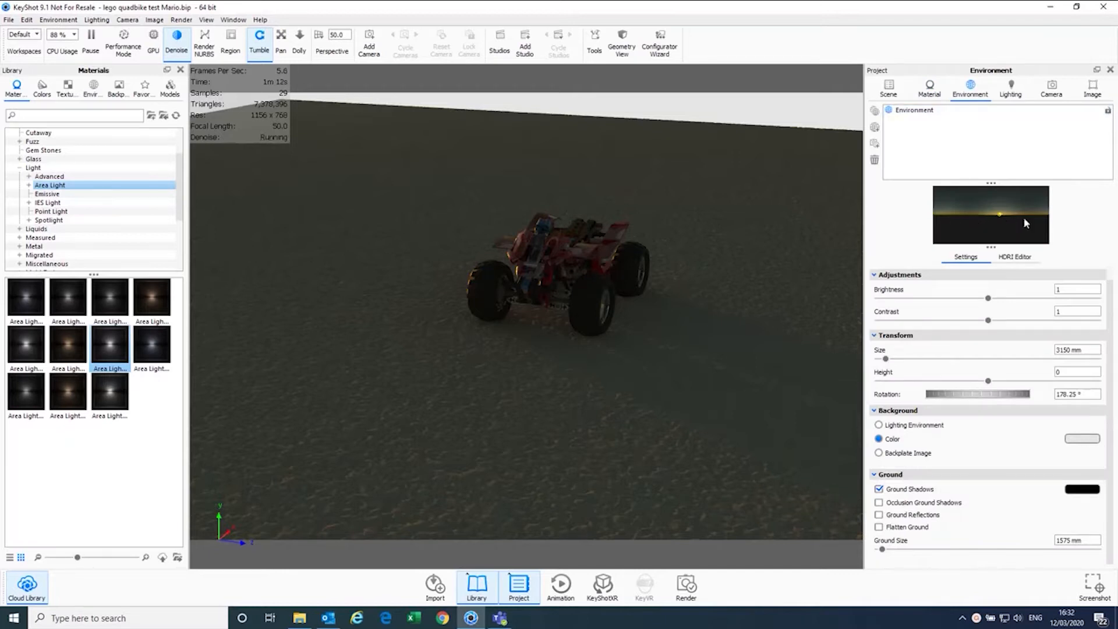
Step: Add a plane to the scene and set its scale to 300
{"action": "left_click", "coordinate": [26, 19]}
{"action": "mouse_move", "coordinate": [63, 63]}
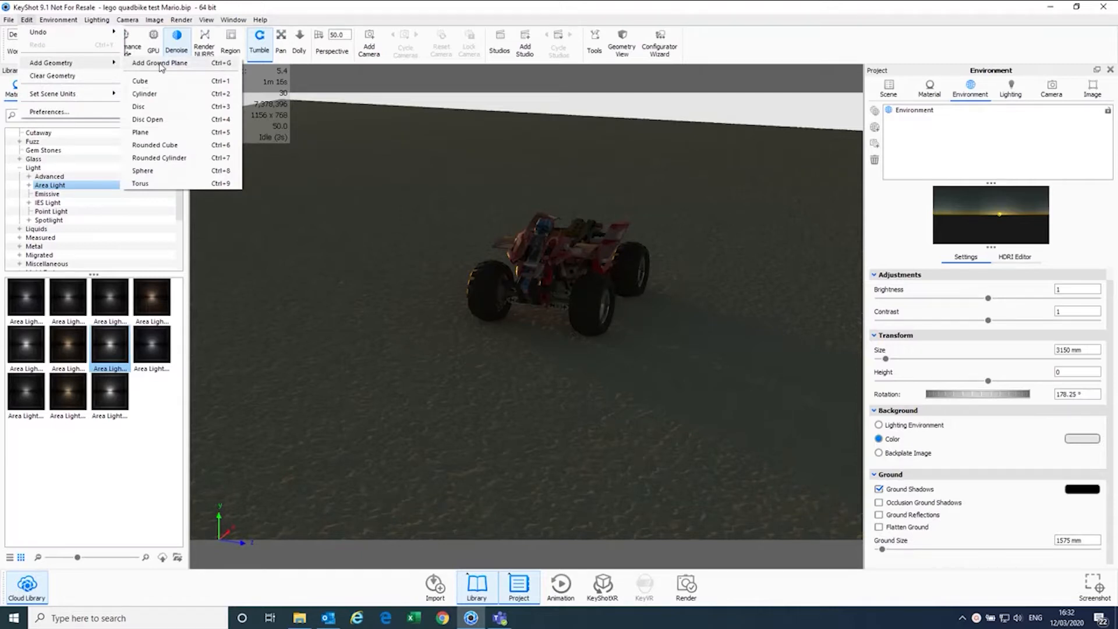
{"action": "left_click", "coordinate": [161, 134]}
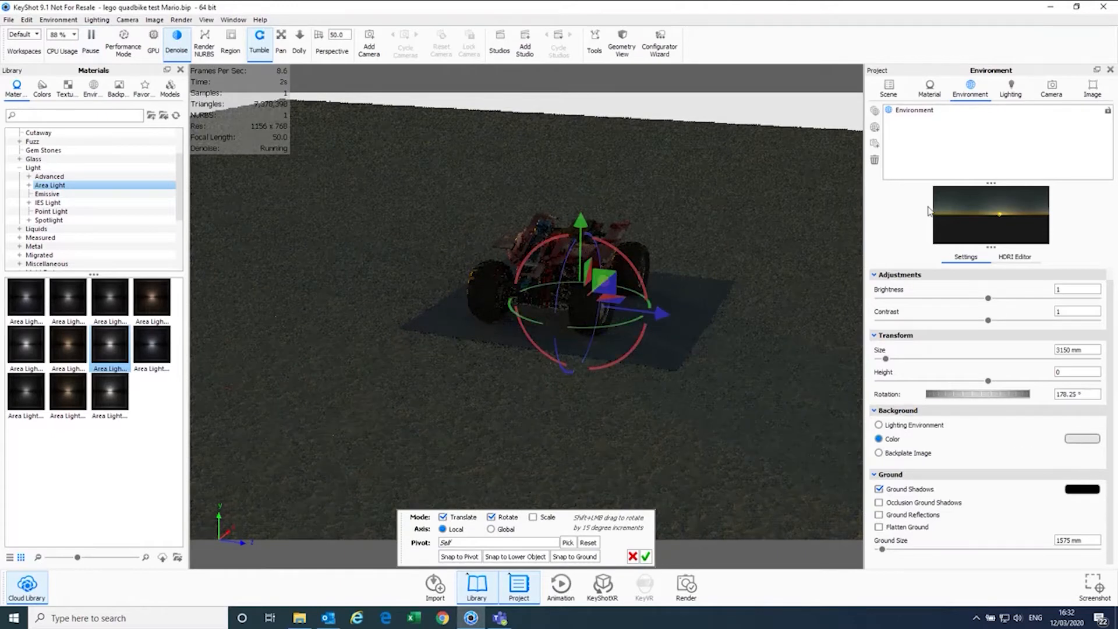
{"action": "left_click", "coordinate": [888, 88]}
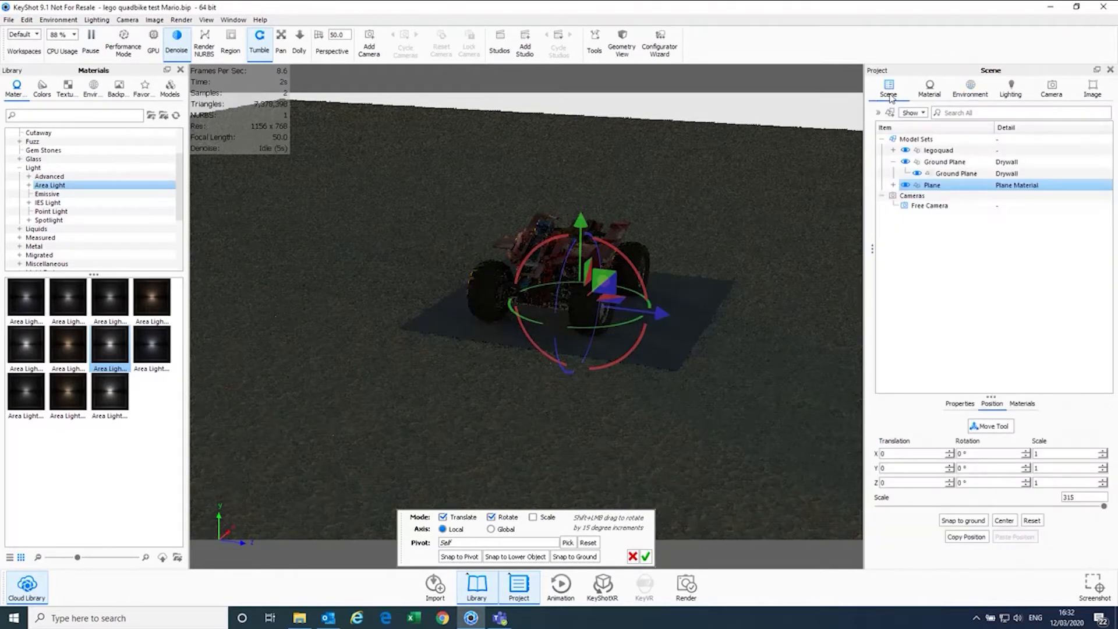
{"action": "double_click", "coordinate": [1091, 498]}
{"action": "type", "text": "300"}
{"action": "key", "text": "Return"}
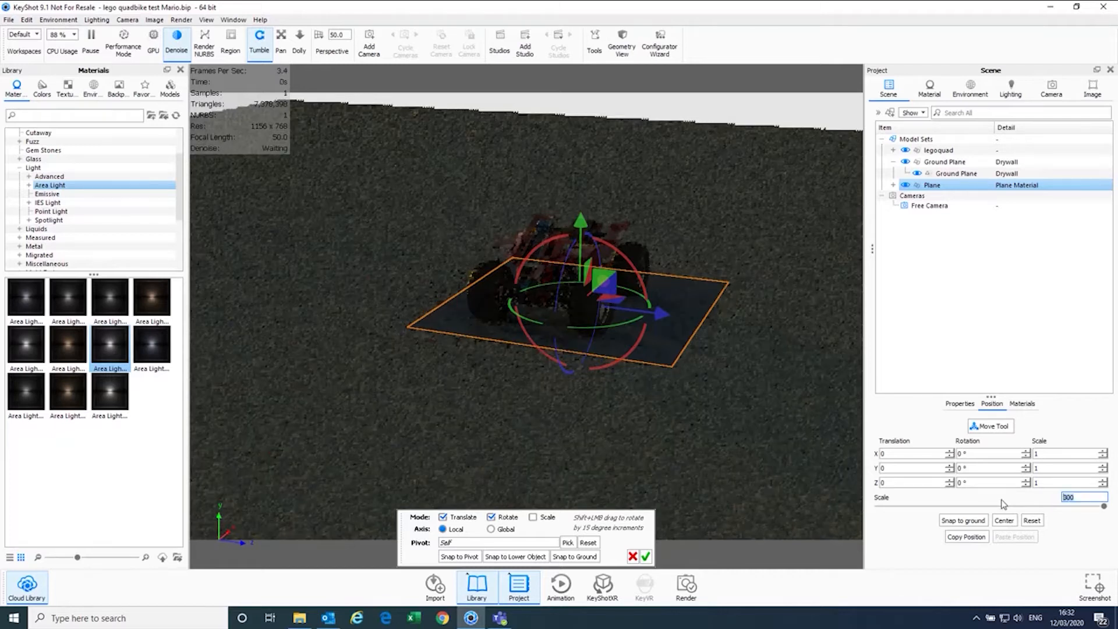
Step: Move the plane away from the quad bike to about X 1510, Y 145, and rotate it upright to about -85° around Z
{"action": "left_click_drag", "start_coordinate": [578, 229], "coordinate": [572, 121]}
{"action": "left_click_drag", "start_coordinate": [680, 341], "coordinate": [709, 249]}
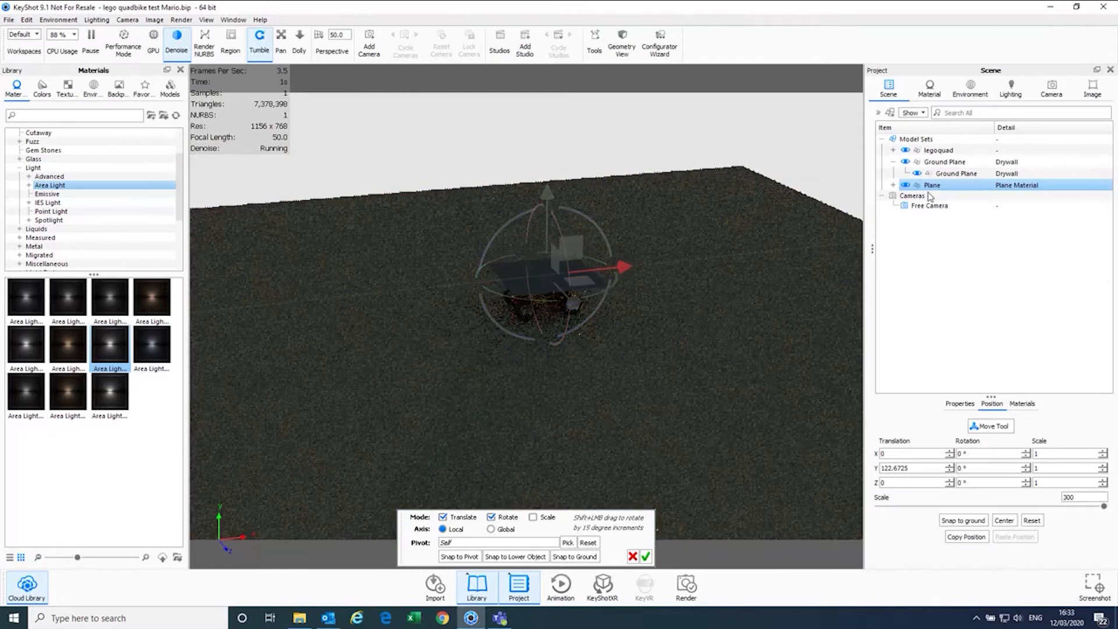
{"action": "left_click_drag", "start_coordinate": [922, 241], "coordinate": [903, 249]}
{"action": "left_click_drag", "start_coordinate": [769, 350], "coordinate": [621, 348]}
{"action": "left_click_drag", "start_coordinate": [683, 287], "coordinate": [805, 300]}
{"action": "left_click_drag", "start_coordinate": [767, 239], "coordinate": [803, 358]}
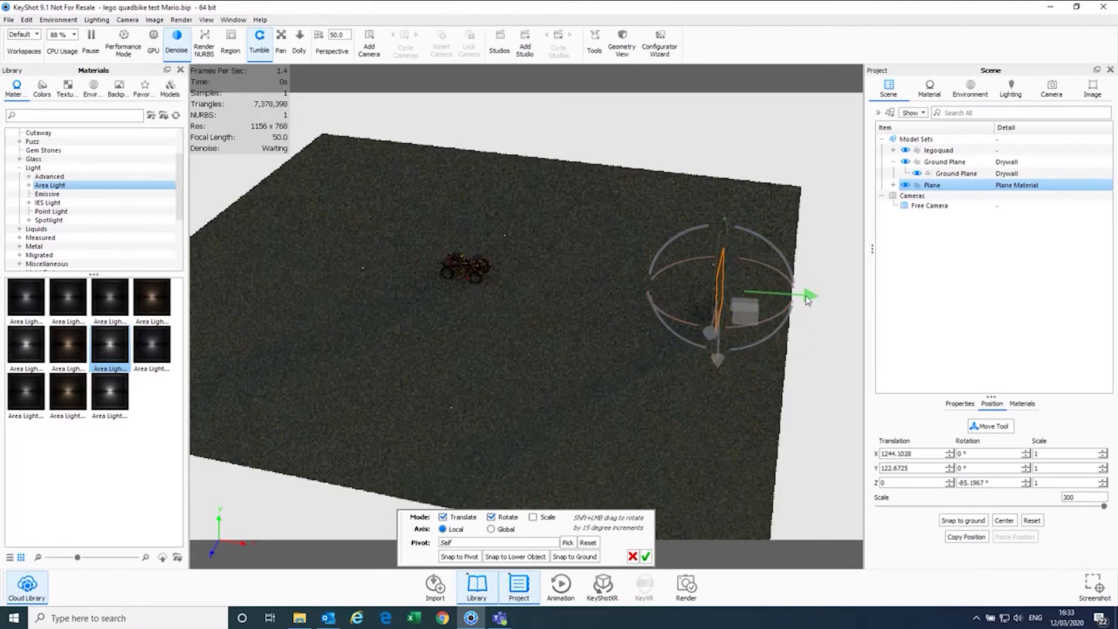
{"action": "left_click_drag", "start_coordinate": [811, 297], "coordinate": [873, 307]}
Step: Raise the upright plane above the ground to a Y translation of about 250
{"action": "left_click_drag", "start_coordinate": [501, 347], "coordinate": [716, 313]}
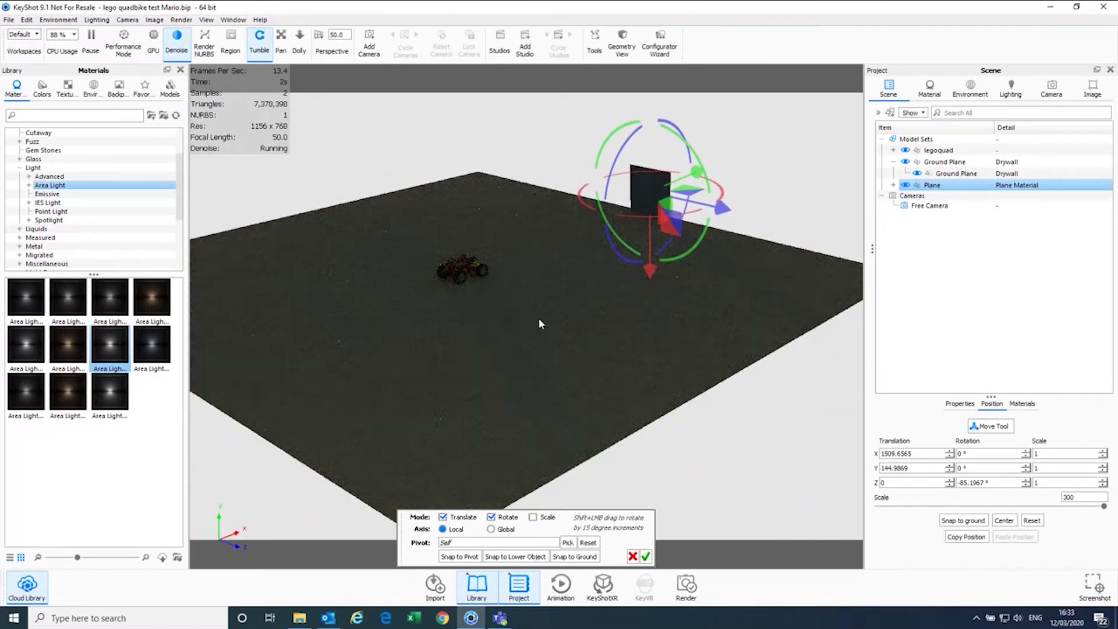
{"action": "left_click_drag", "start_coordinate": [538, 317], "coordinate": [525, 316]}
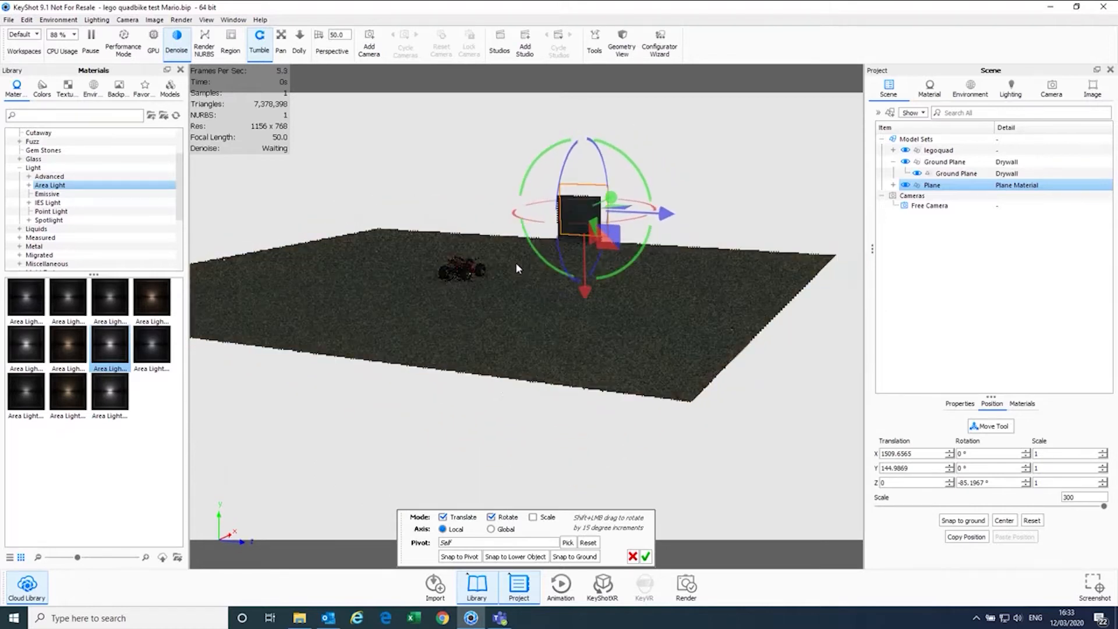
{"action": "scroll", "coordinate": [515, 262], "scroll_direction": "up", "scroll_amount": 5}
{"action": "scroll", "coordinate": [515, 270], "scroll_direction": "up", "scroll_amount": 2}
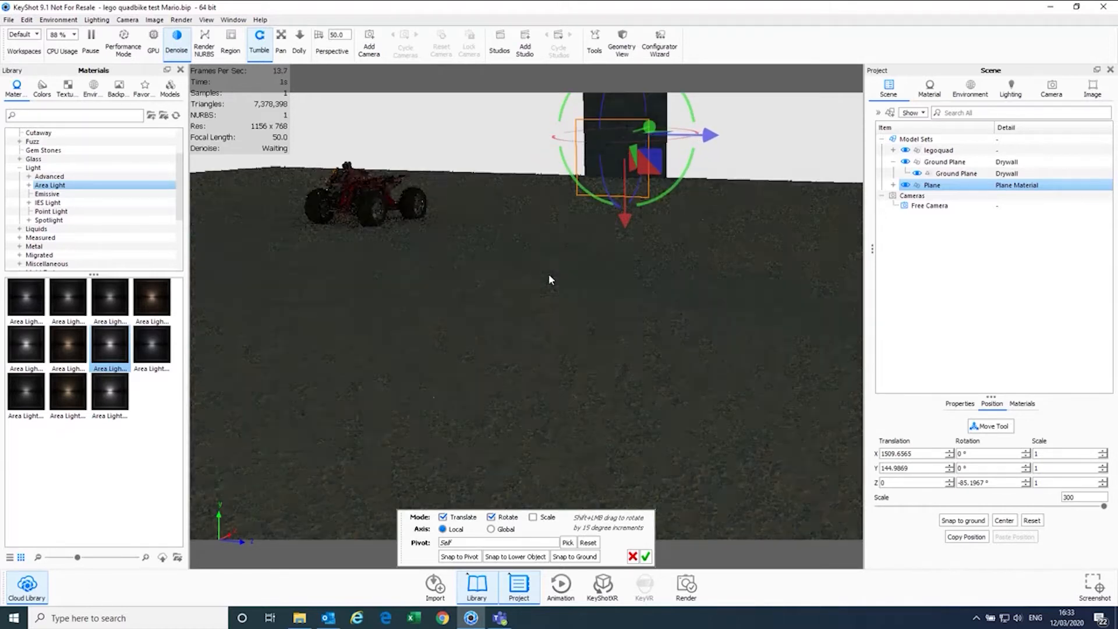
{"action": "left_click_drag", "start_coordinate": [620, 258], "coordinate": [615, 228]}
Step: Apply the Area Light 1200 Lumen White material to the upright plane and finish moving it
{"action": "left_click_drag", "start_coordinate": [103, 344], "coordinate": [620, 120]}
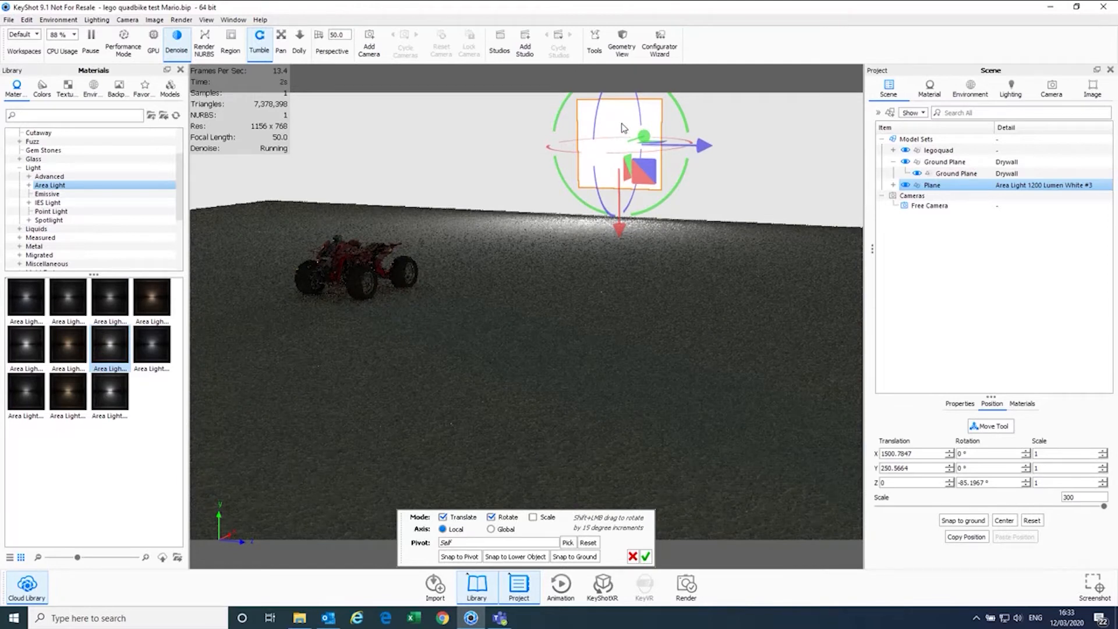
{"action": "double_click", "coordinate": [624, 129]}
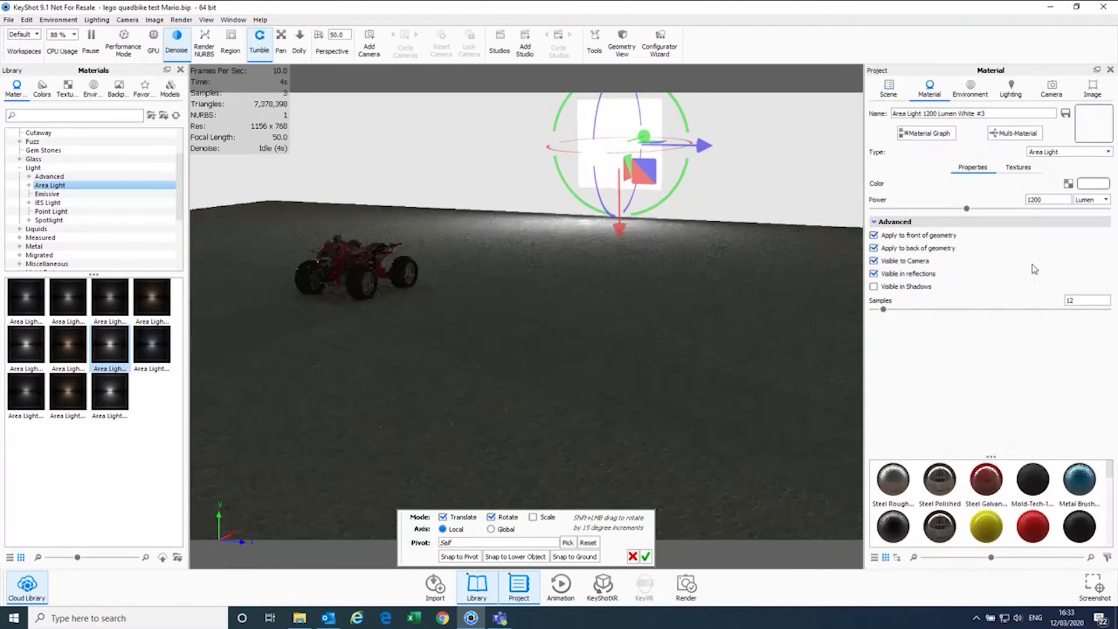
{"action": "left_click", "coordinate": [889, 88]}
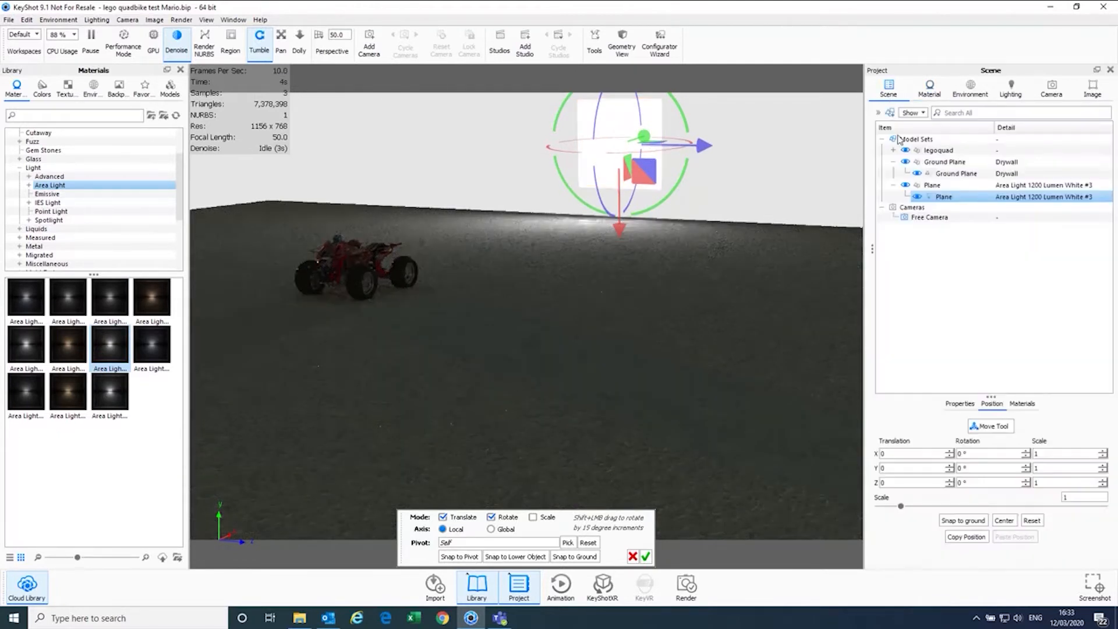
{"action": "left_click", "coordinate": [988, 429]}
Step: Set the power of the plane's area light to 12000 lumen
{"action": "double_click", "coordinate": [644, 162]}
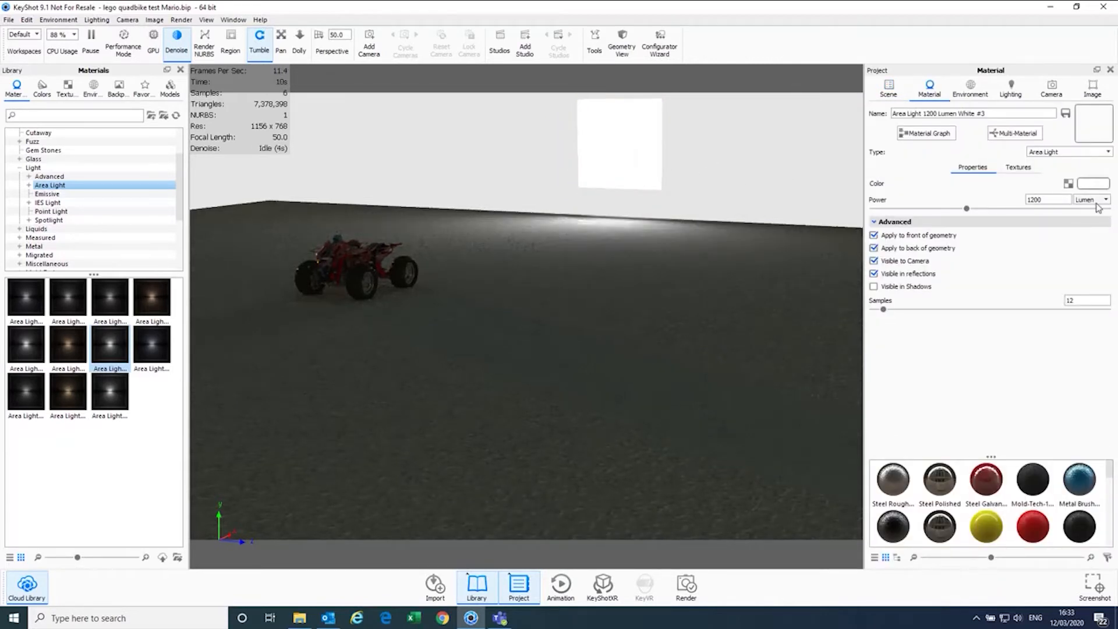
{"action": "left_click", "coordinate": [1052, 199]}
{"action": "key", "text": "Return"}
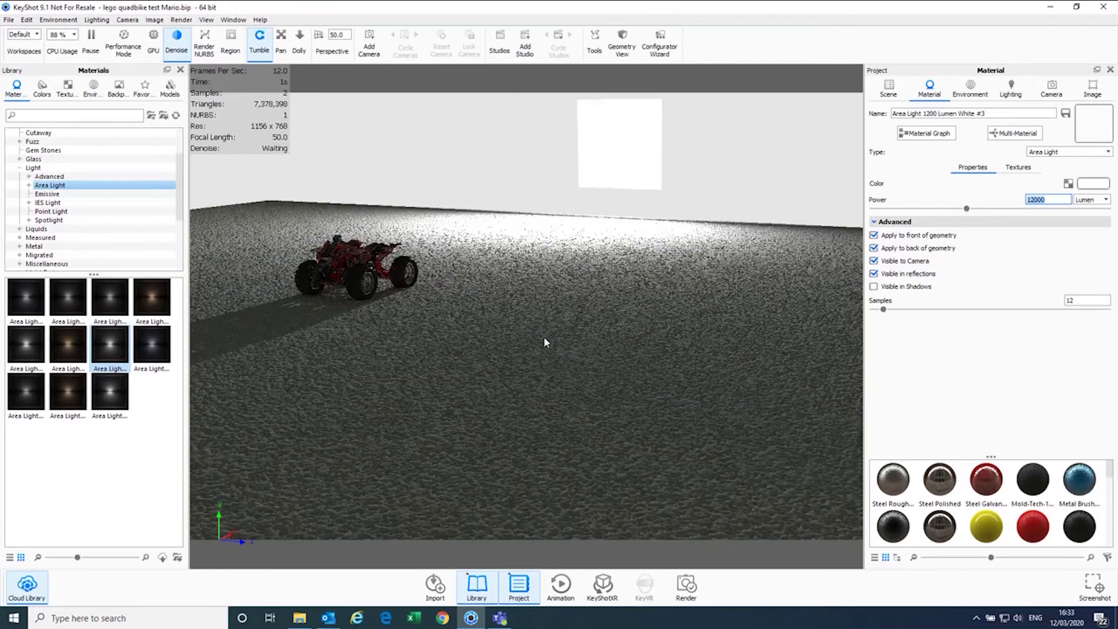
{"action": "left_click_drag", "start_coordinate": [560, 338], "coordinate": [586, 359]}
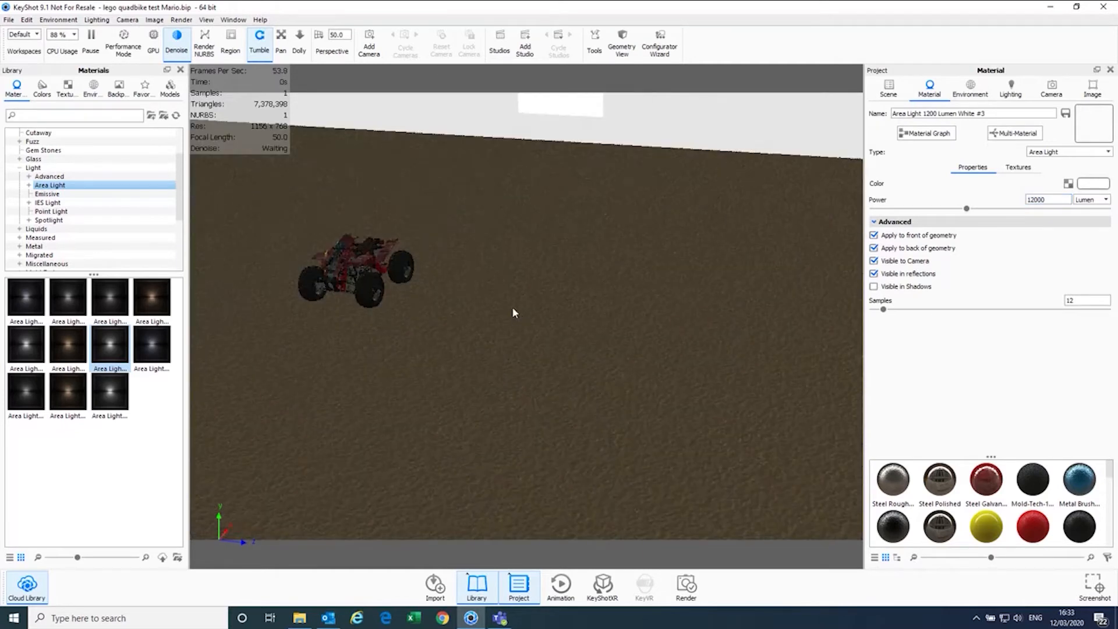
{"action": "left_click_drag", "start_coordinate": [512, 306], "coordinate": [716, 336]}
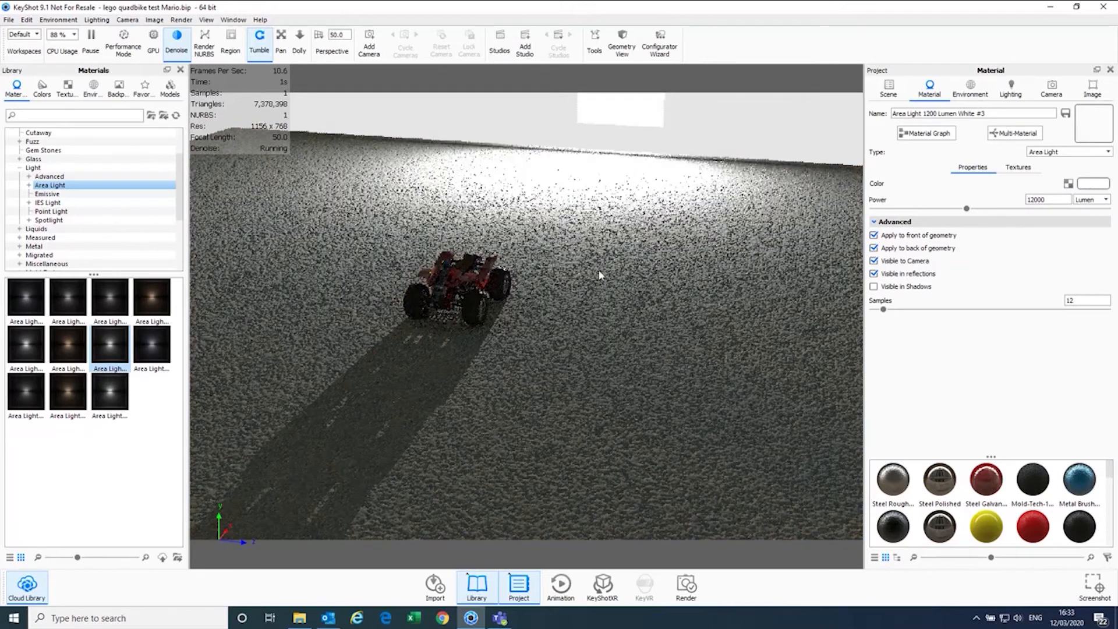
Step: Add a cube to the scene, set its scale to 1000 and snap it to the ground
{"action": "left_click", "coordinate": [27, 20]}
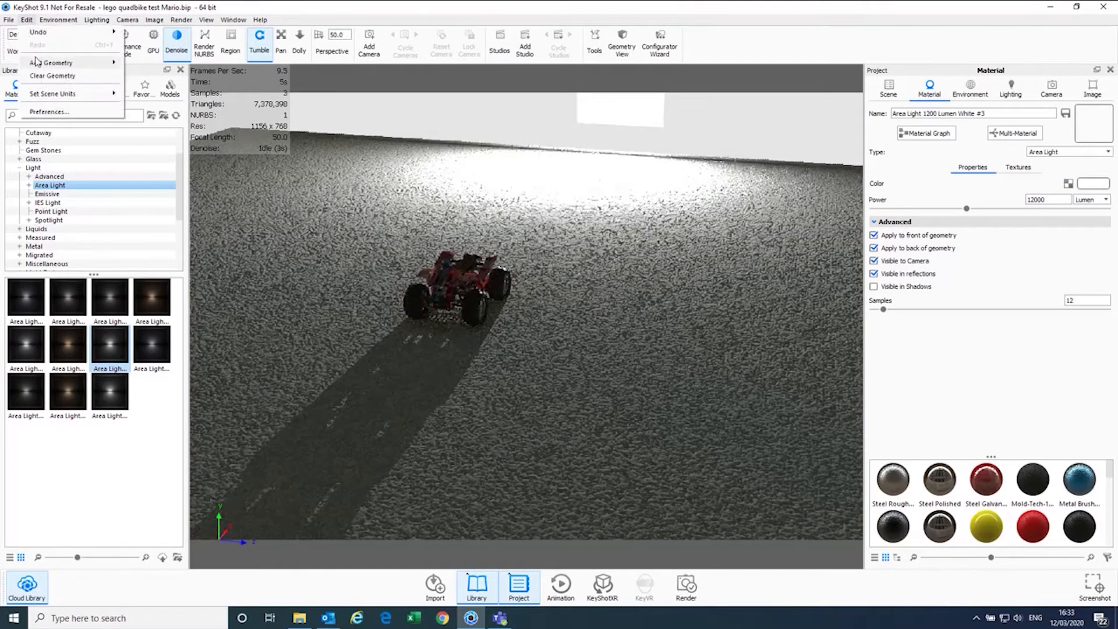
{"action": "mouse_move", "coordinate": [70, 63]}
{"action": "left_click", "coordinate": [160, 63]}
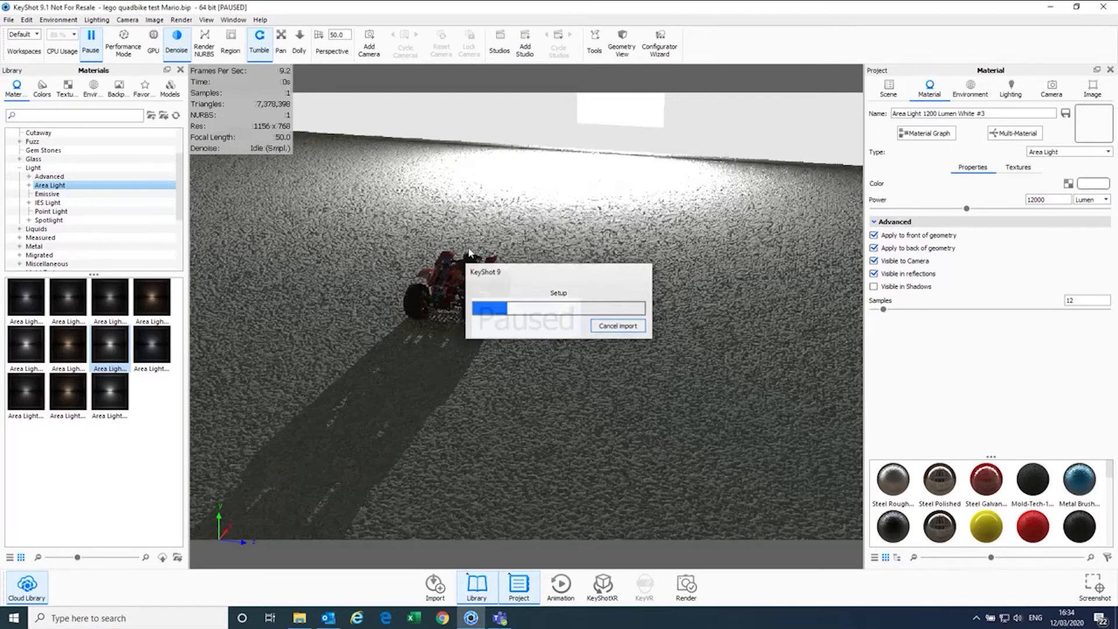
{"action": "left_click", "coordinate": [889, 92]}
{"action": "left_click", "coordinate": [1080, 497]}
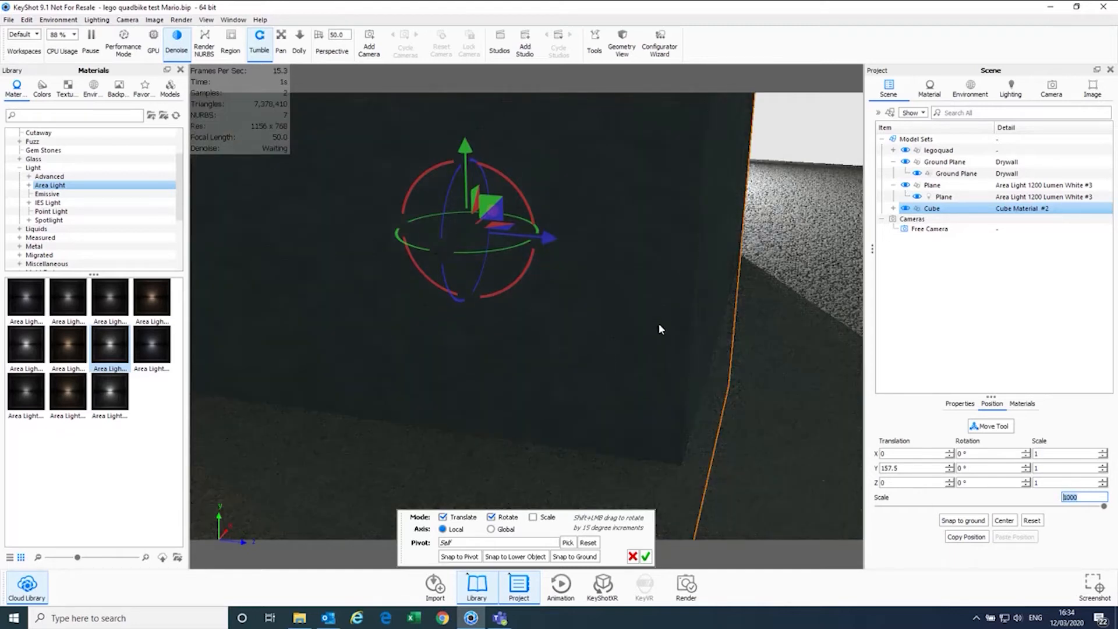
{"action": "left_click", "coordinate": [581, 562]}
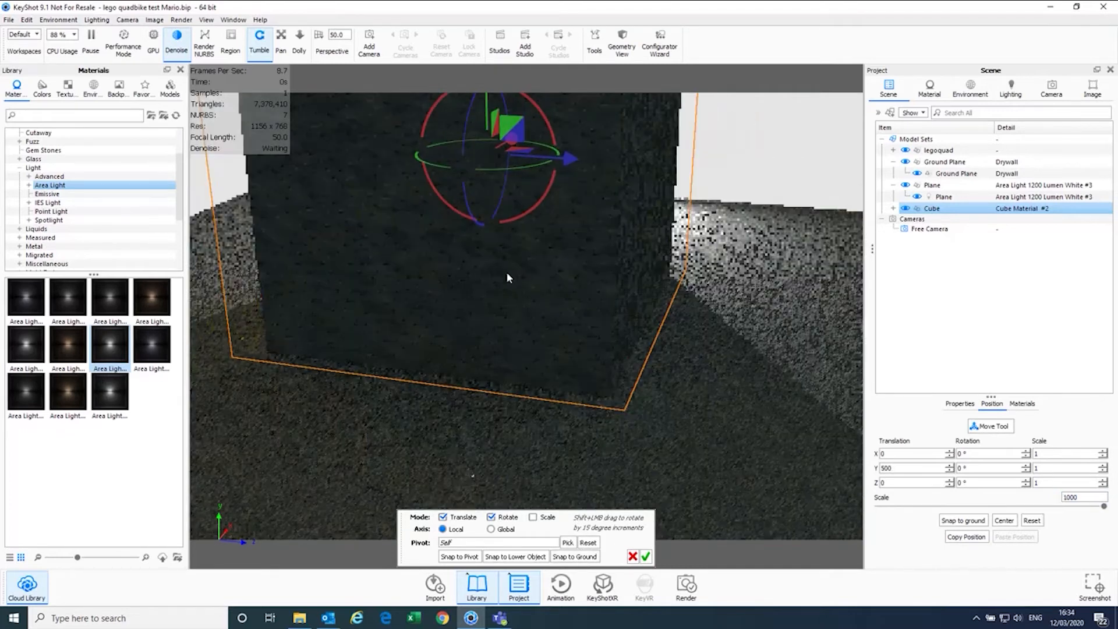
Step: Move the cube between the light and the quad bike, to about X 747 and Z -527
{"action": "left_click_drag", "start_coordinate": [563, 184], "coordinate": [407, 162]}
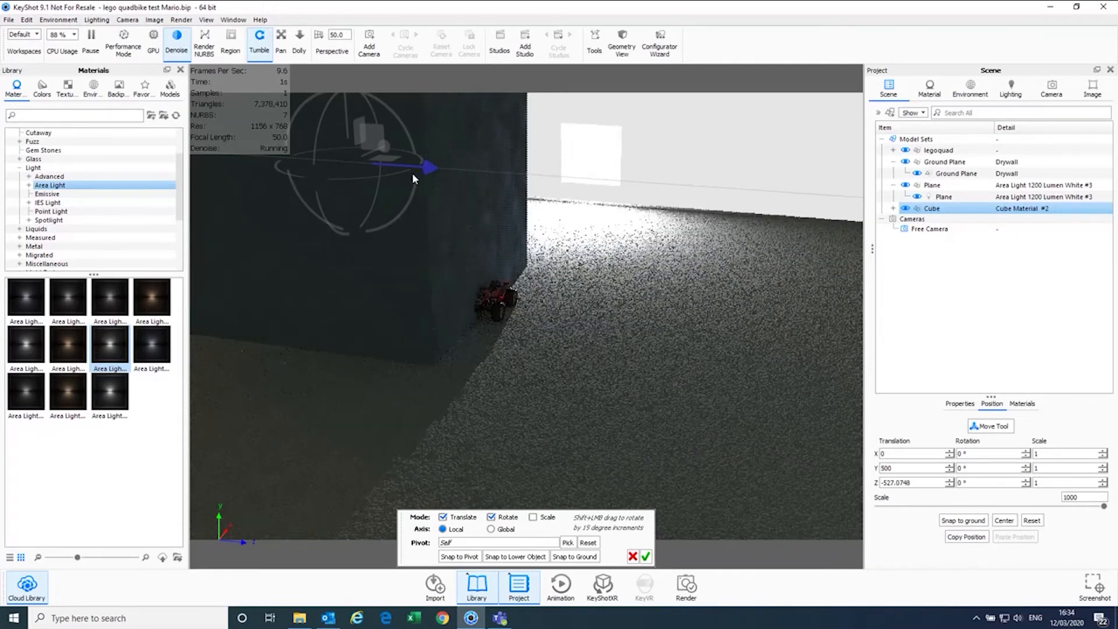
{"action": "left_click_drag", "start_coordinate": [689, 285], "coordinate": [422, 318]}
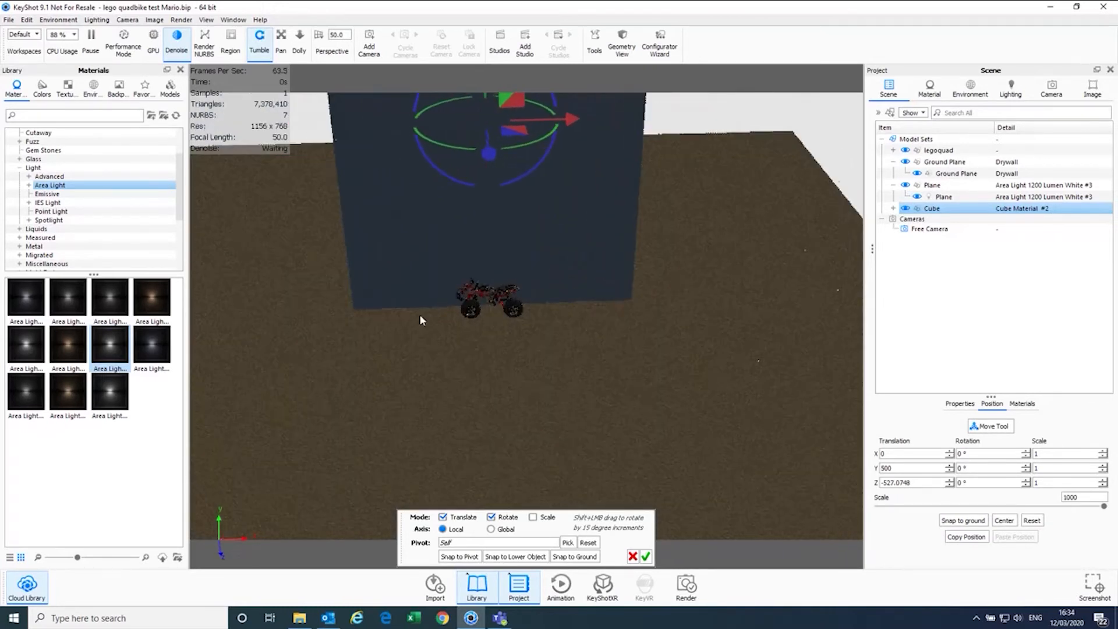
{"action": "left_click_drag", "start_coordinate": [590, 130], "coordinate": [795, 145]}
{"action": "left_click_drag", "start_coordinate": [588, 336], "coordinate": [798, 366]}
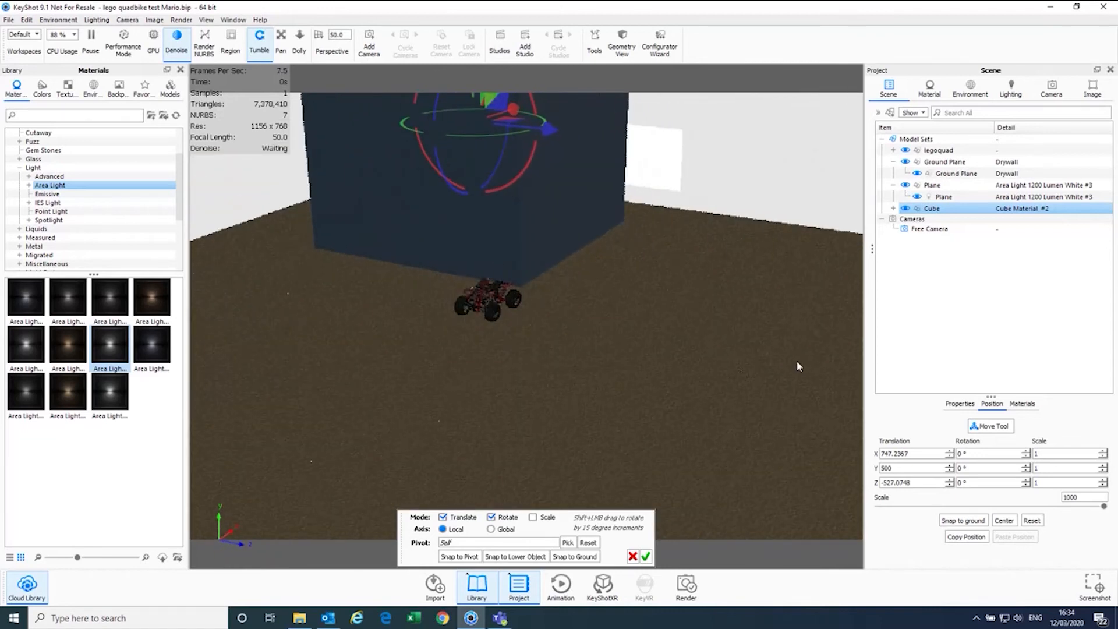
{"action": "left_click_drag", "start_coordinate": [555, 366], "coordinate": [613, 361]}
{"action": "left_click", "coordinate": [986, 425]}
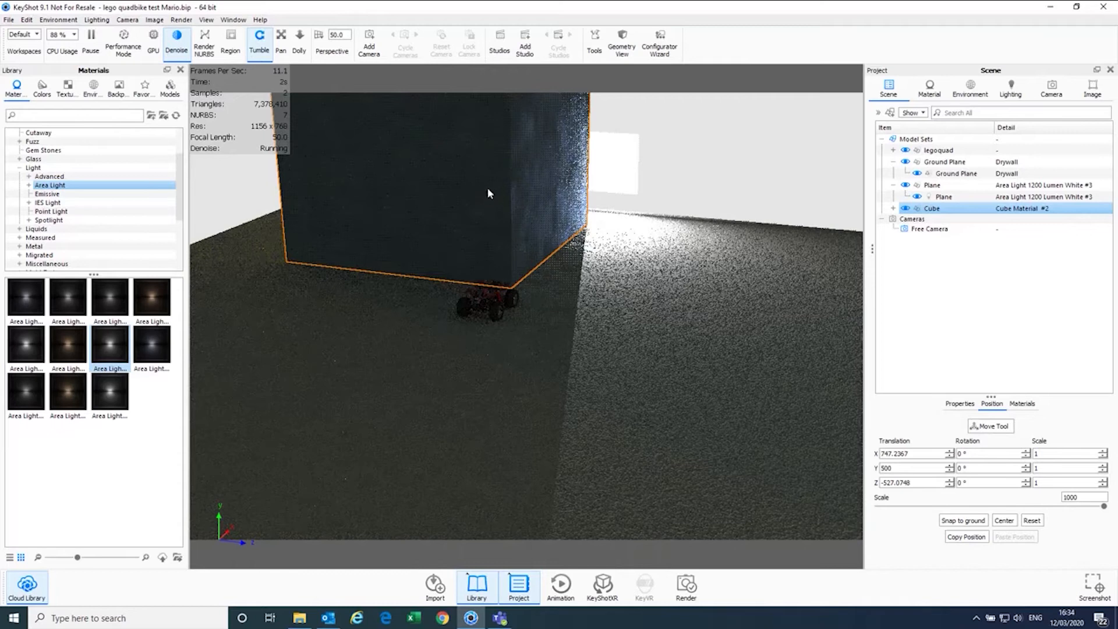
Step: Make the cube's material Emissive, visible in shadows only, with camera visibility, reflection visibility and Two-sided turned off
{"action": "double_click", "coordinate": [463, 164]}
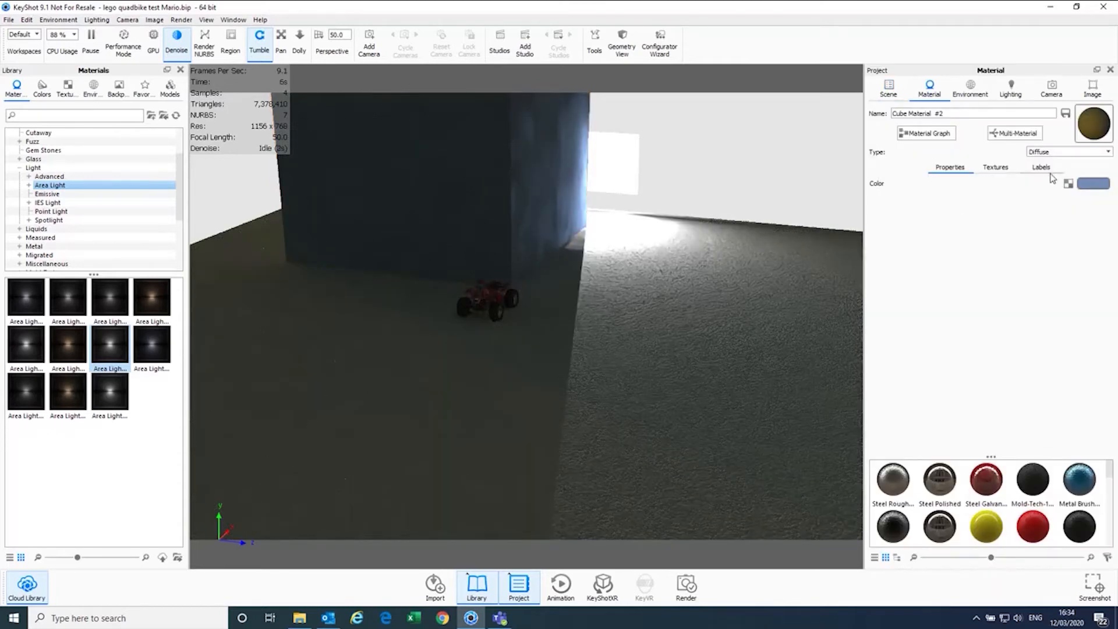
{"action": "left_click", "coordinate": [1069, 153]}
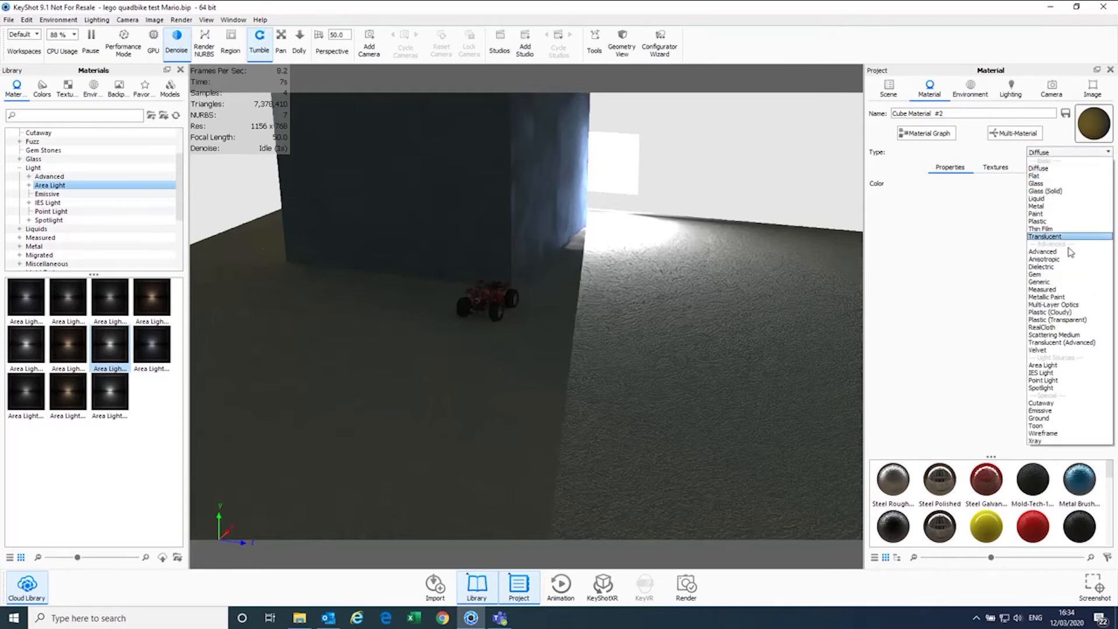
{"action": "left_click", "coordinate": [1057, 409]}
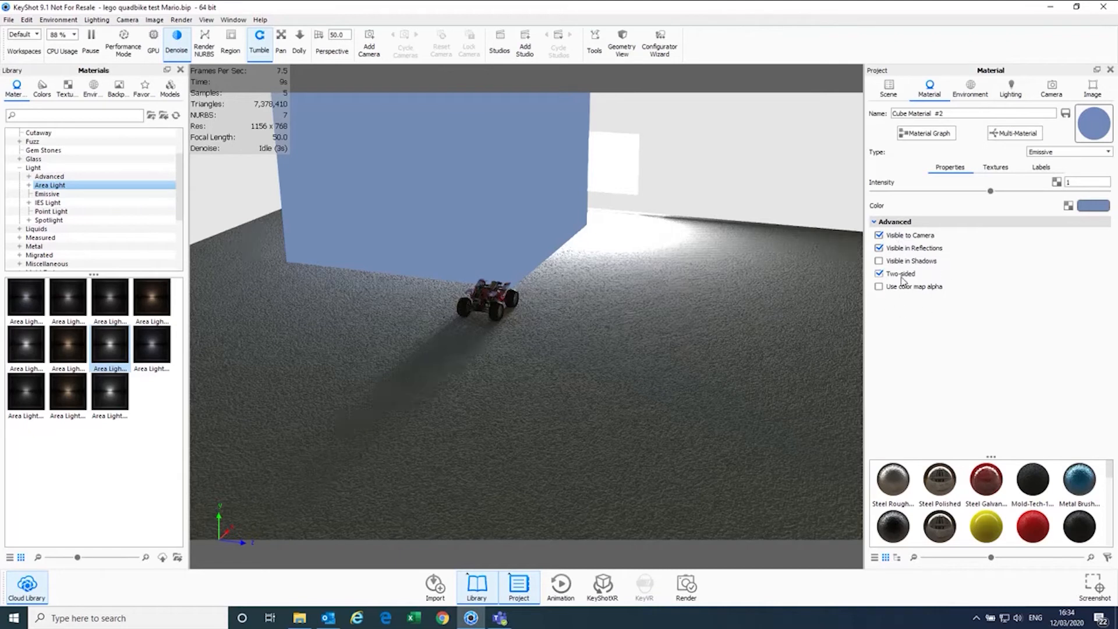
{"action": "left_click", "coordinate": [879, 248]}
{"action": "left_click", "coordinate": [879, 274]}
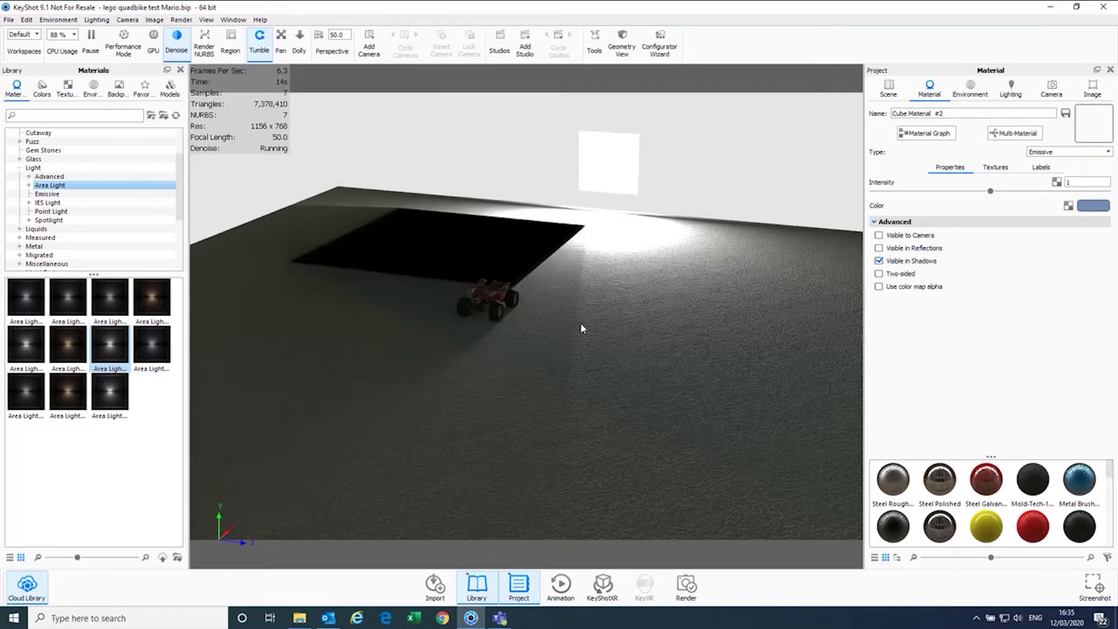
{"action": "left_click_drag", "start_coordinate": [595, 319], "coordinate": [604, 296]}
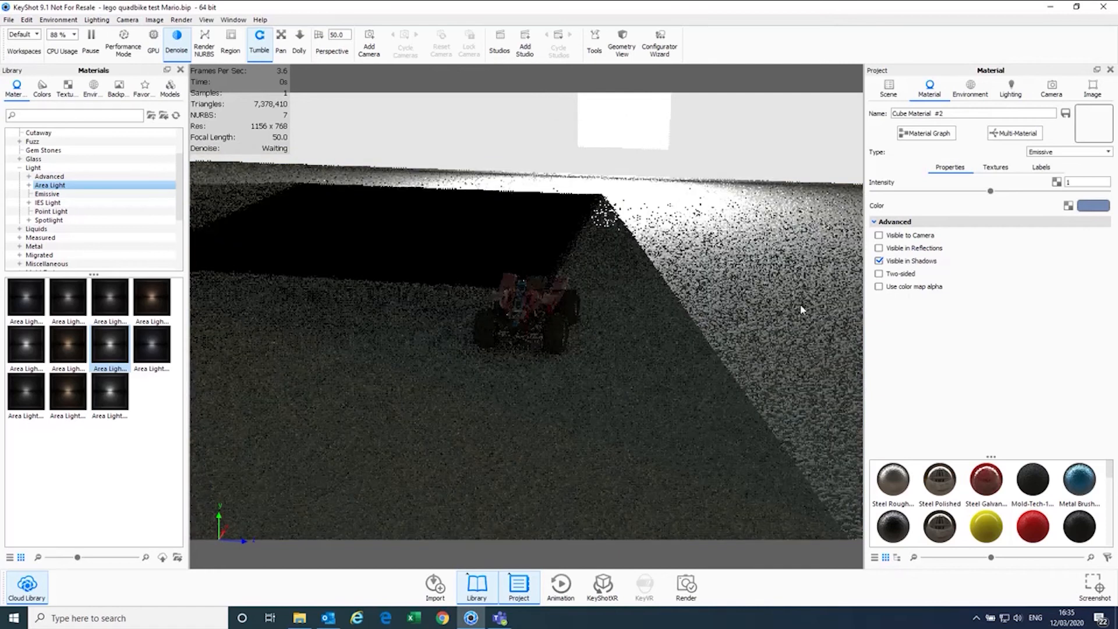
Step: Raise the cube part off the ground to a Y translation of about 0.134 and accept the move
{"action": "left_click", "coordinate": [889, 89]}
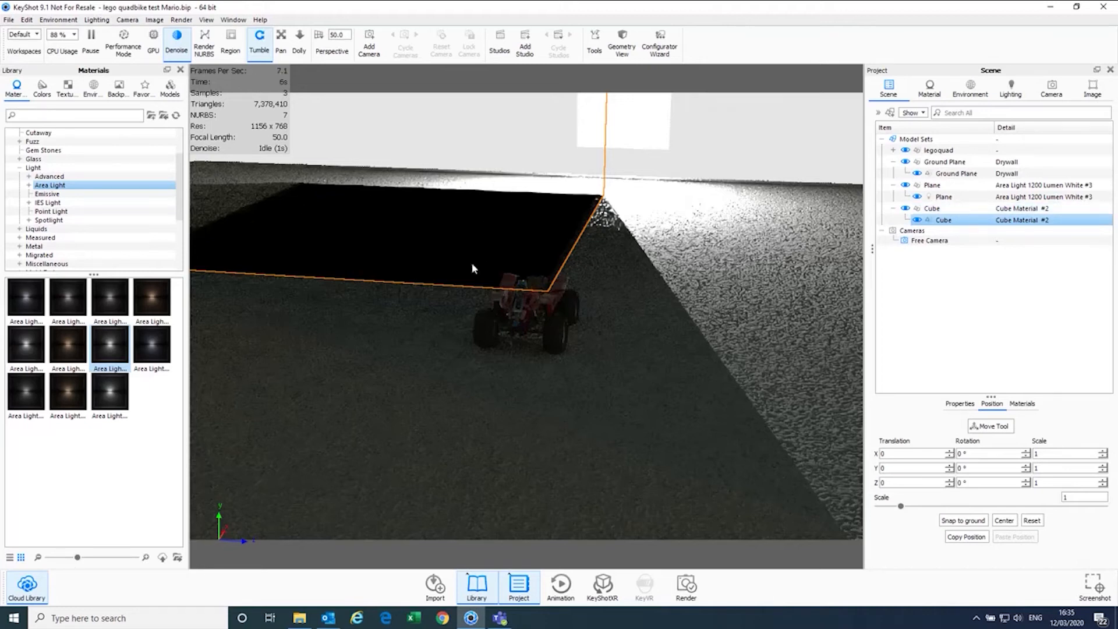
{"action": "left_click", "coordinate": [1000, 429]}
{"action": "scroll", "coordinate": [572, 303], "scroll_direction": "down", "scroll_amount": 5}
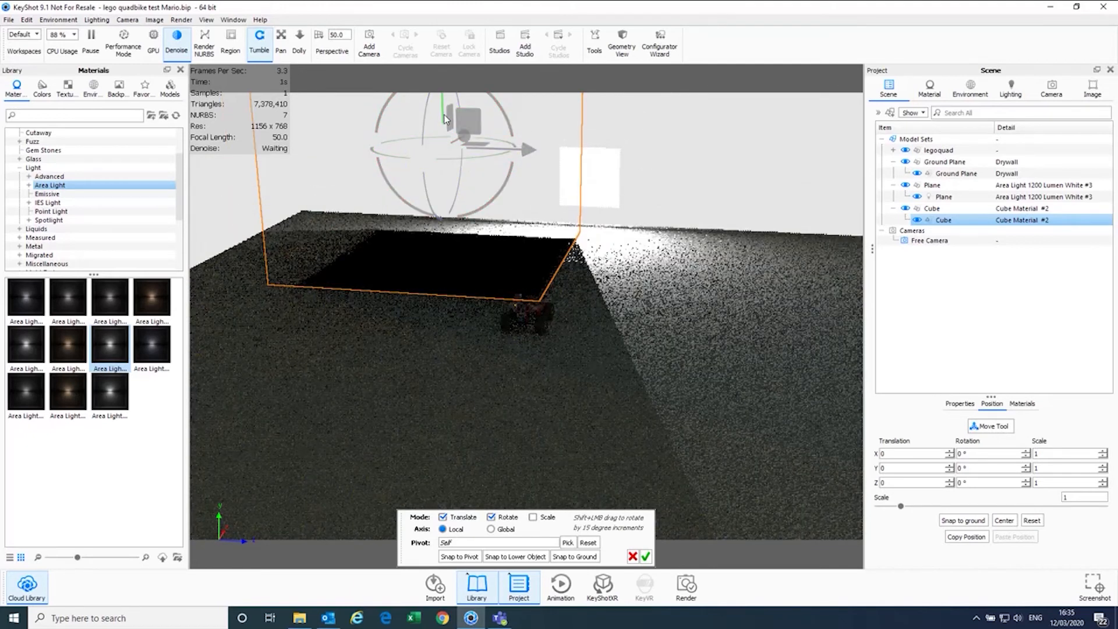
{"action": "left_click_drag", "start_coordinate": [444, 115], "coordinate": [440, 69]}
{"action": "mouse_move", "coordinate": [592, 365]}
{"action": "left_mouse_down"}
{"action": "mouse_move", "coordinate": [594, 333]}
{"action": "mouse_move", "coordinate": [593, 366]}
{"action": "left_mouse_up"}
{"action": "scroll", "coordinate": [592, 367], "scroll_direction": "up", "scroll_amount": 2}
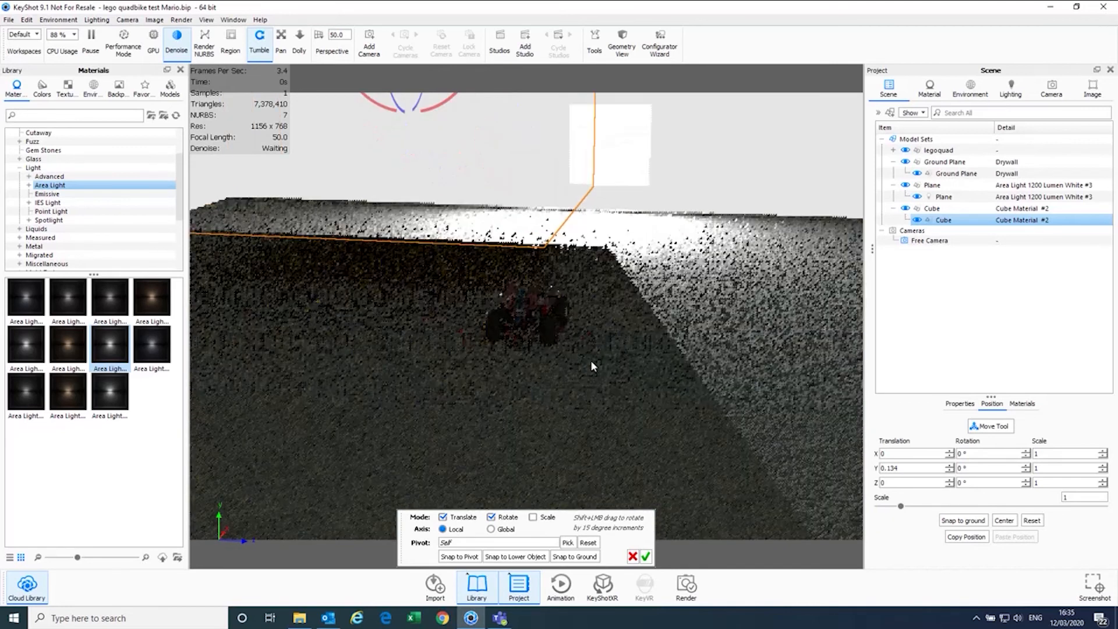
{"action": "left_click", "coordinate": [758, 142]}
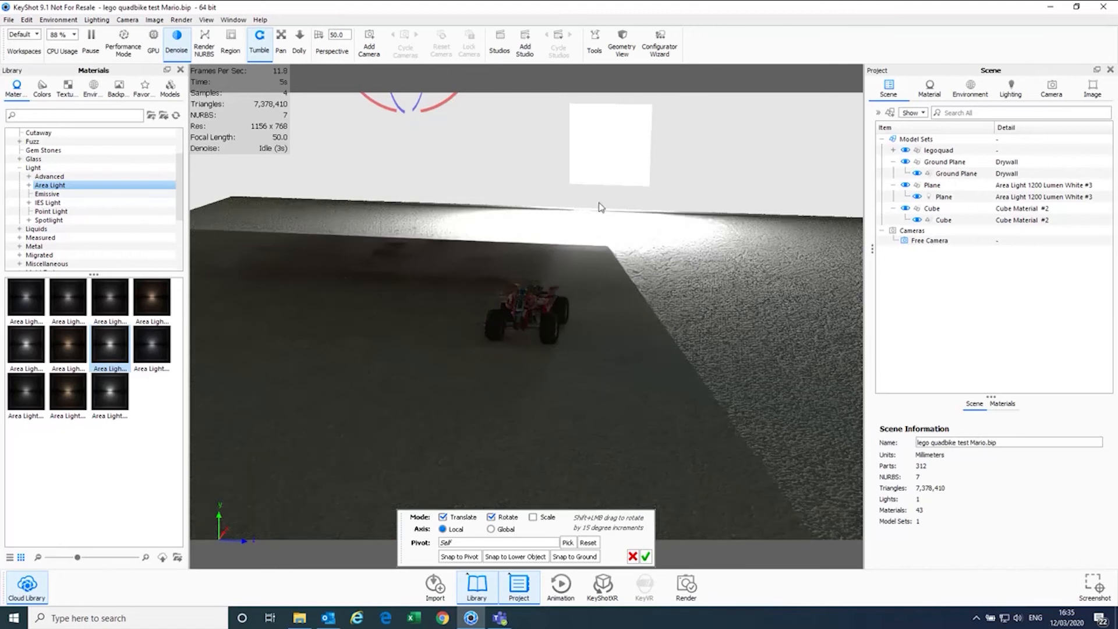
{"action": "left_click", "coordinate": [646, 557]}
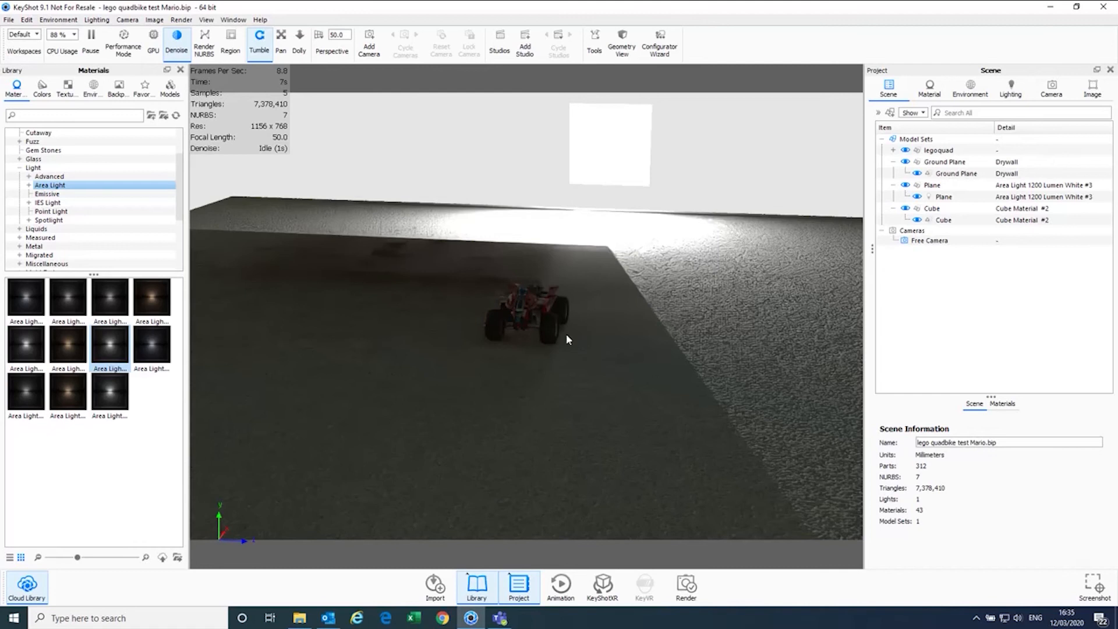